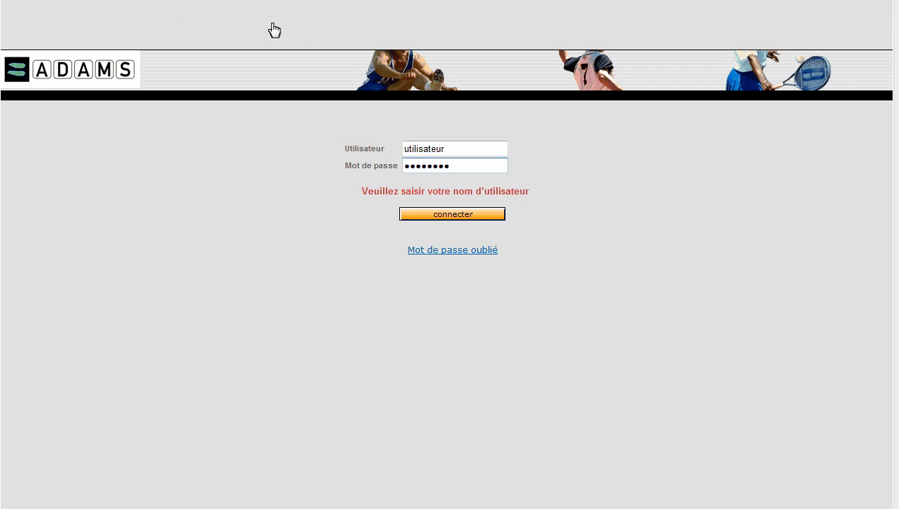
- Log in to the account and open the November 2011 whereabouts of quarter 2011-T4
left_click(491, 220)
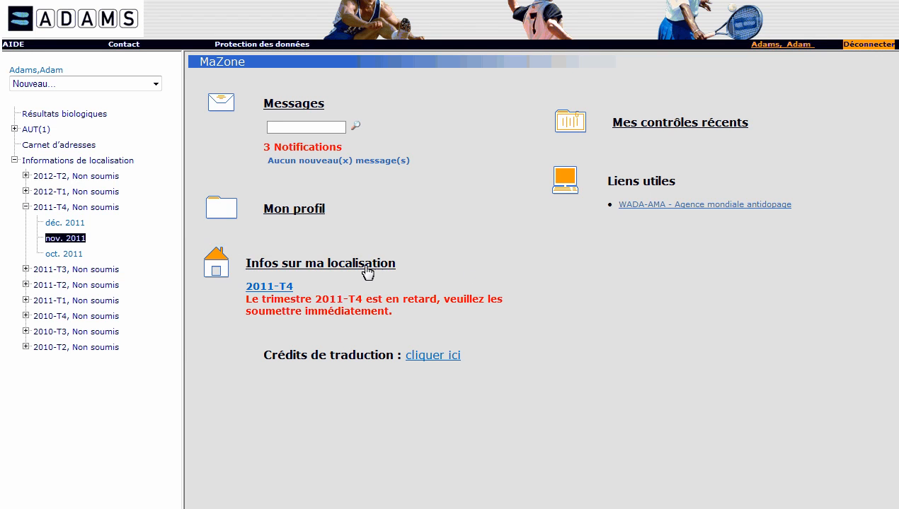
left_click(66, 239)
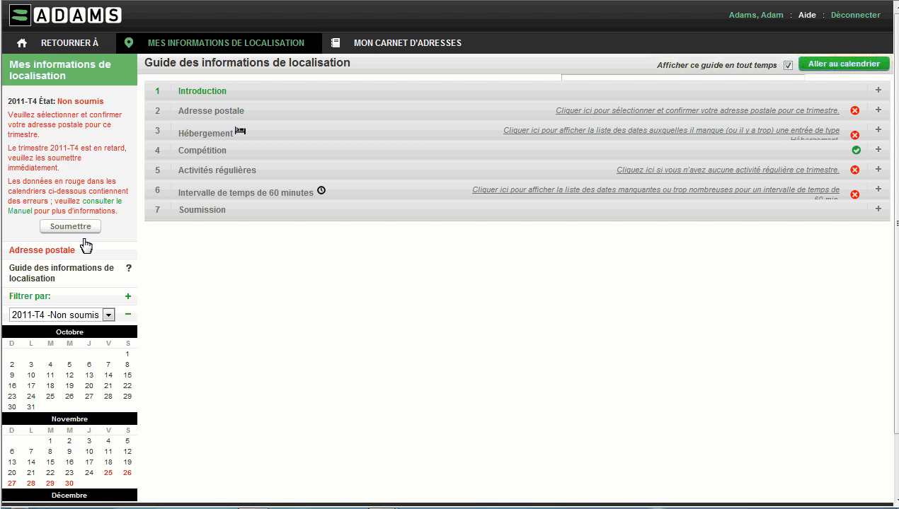
- Review the Introduction and Compétition sections of the whereabouts guide and turn off showing the guide at all times
left_click(258, 96)
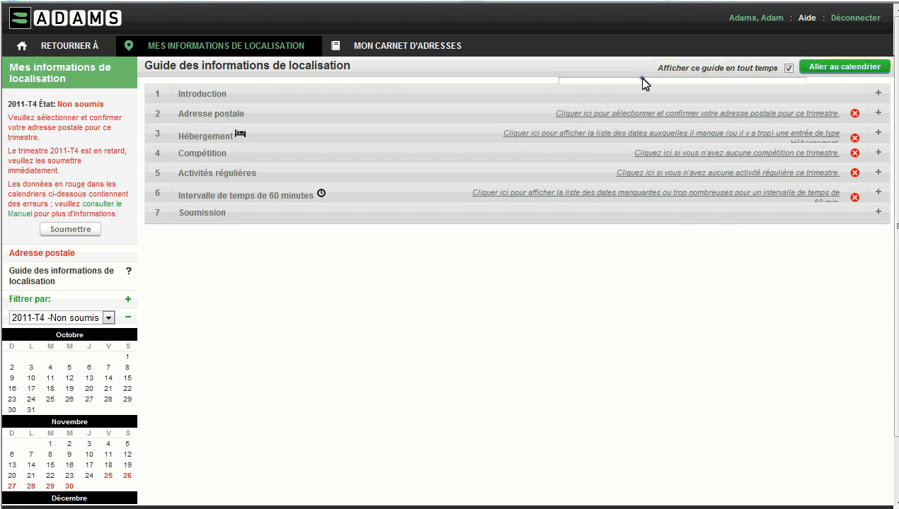
left_click(788, 68)
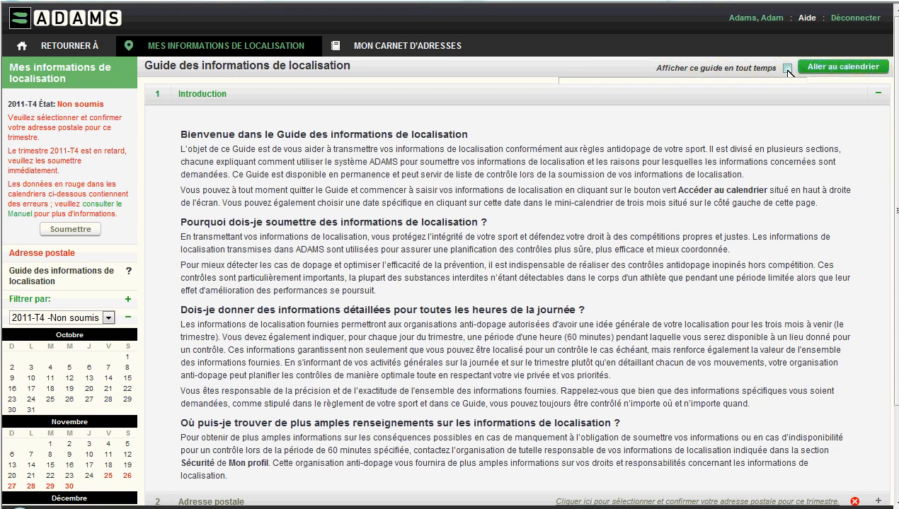
left_click(788, 68)
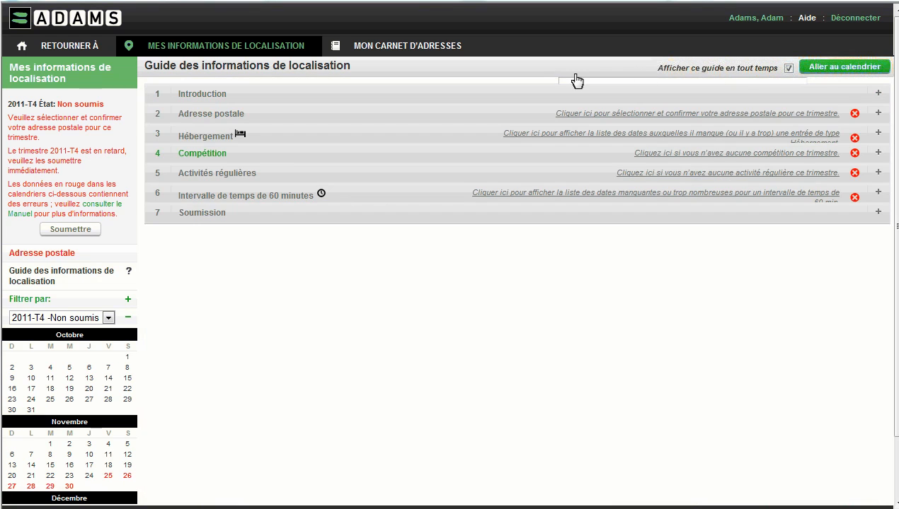
left_click(347, 155)
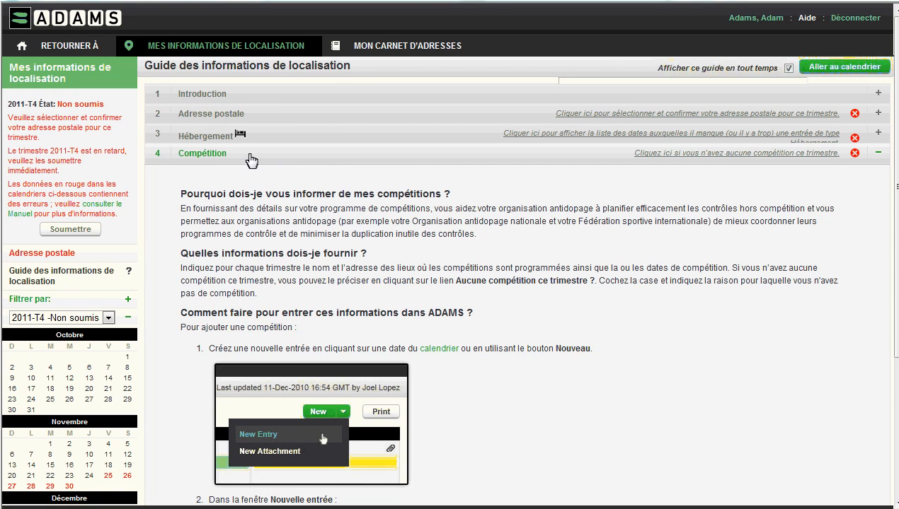
left_click(237, 158)
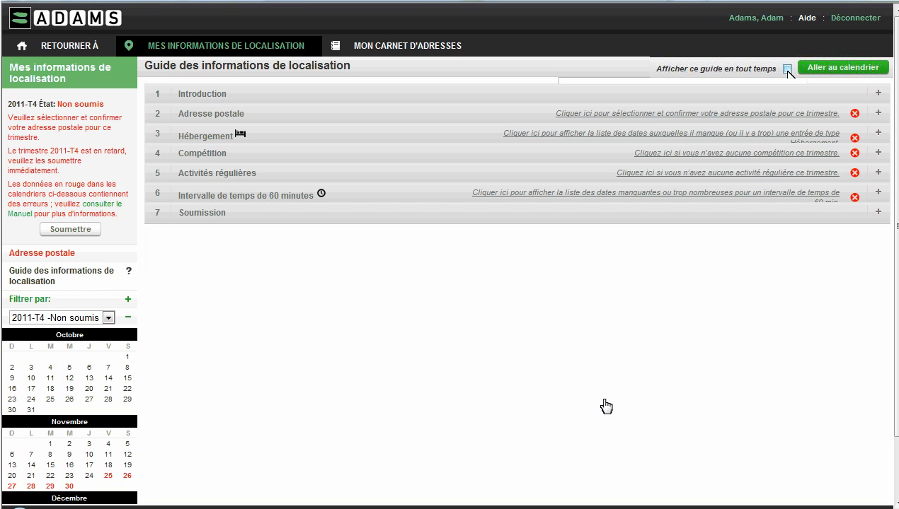
left_click(844, 67)
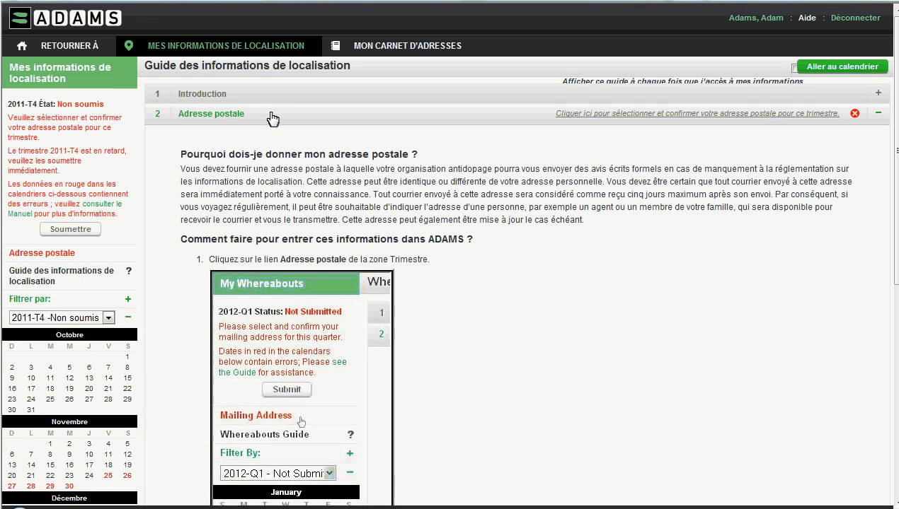
- Select the Residence entry as the mailing address, confirm it as valid for the current quarter and save it
left_click(88, 256)
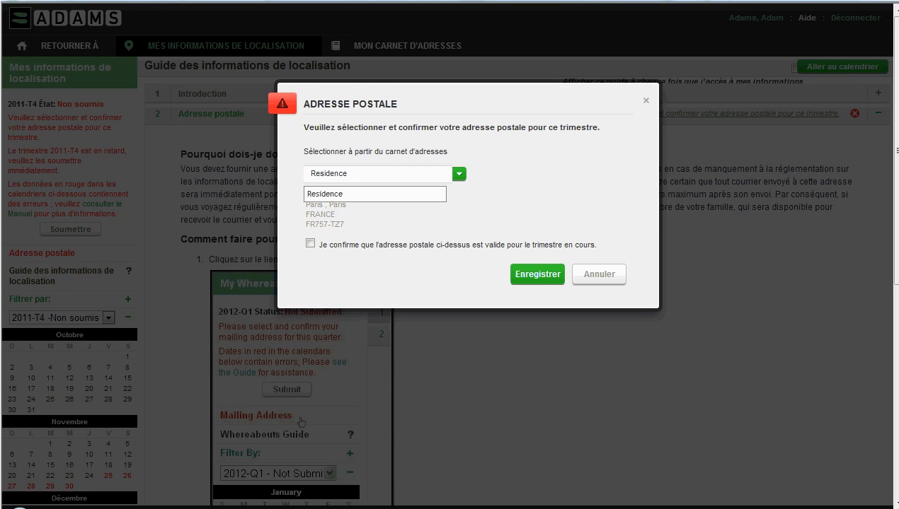
left_click(444, 193)
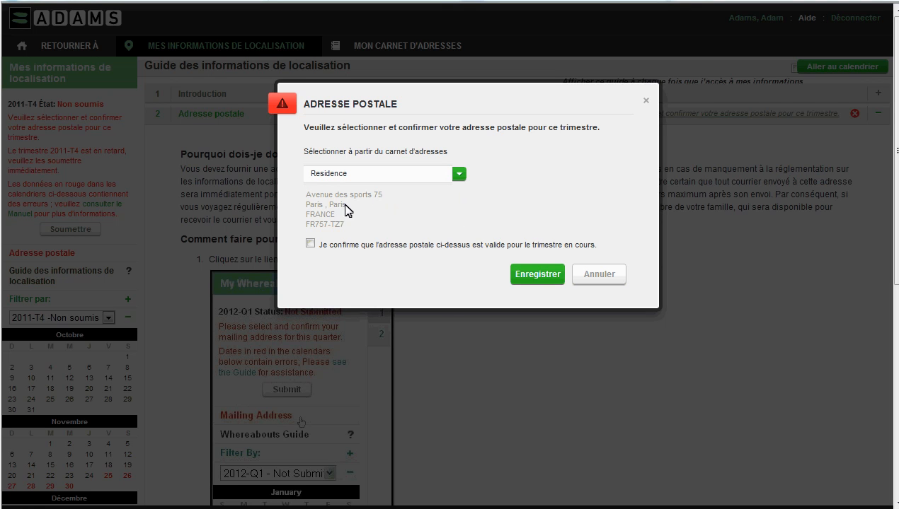
left_click(309, 244)
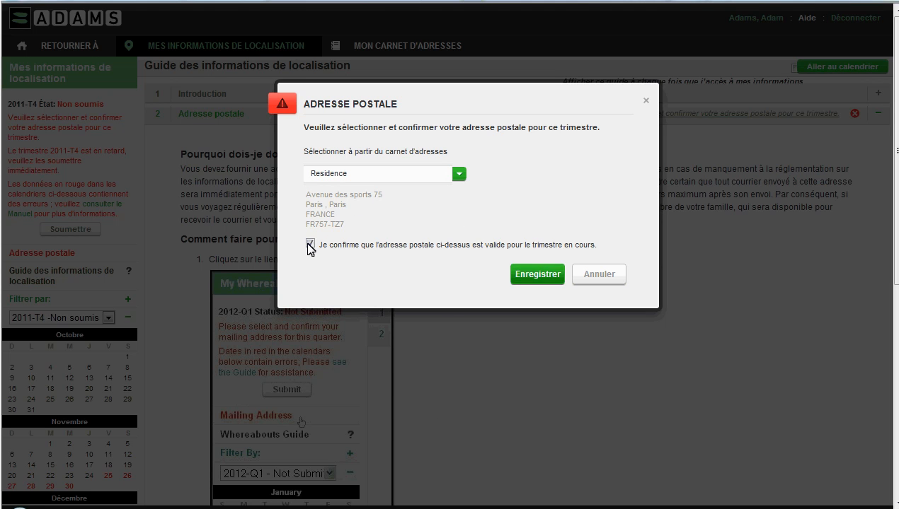
left_click(550, 278)
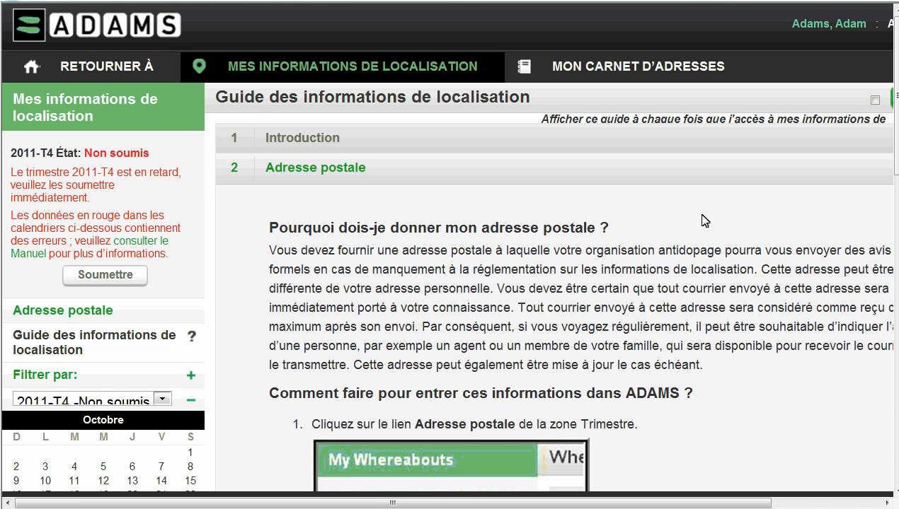
- Leave the whereabouts guide and open the November 2011 calendar
triple_click(705, 63)
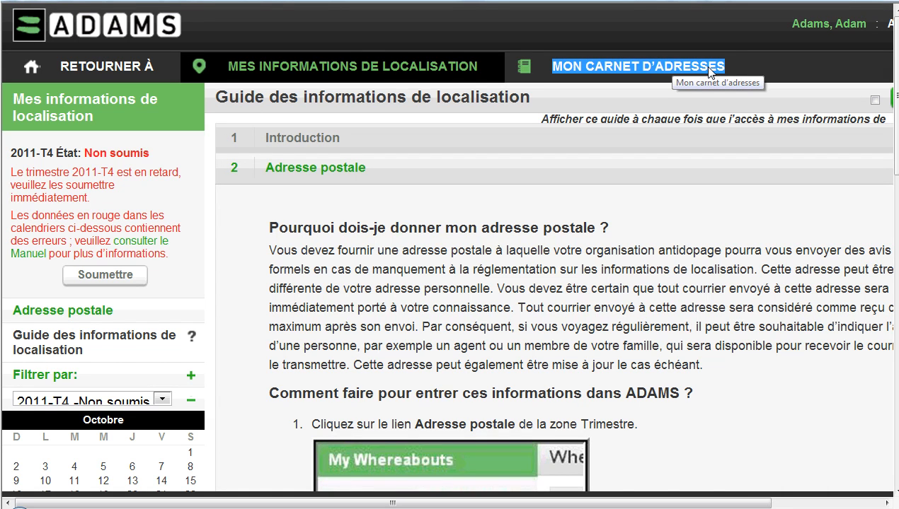
left_click(708, 68)
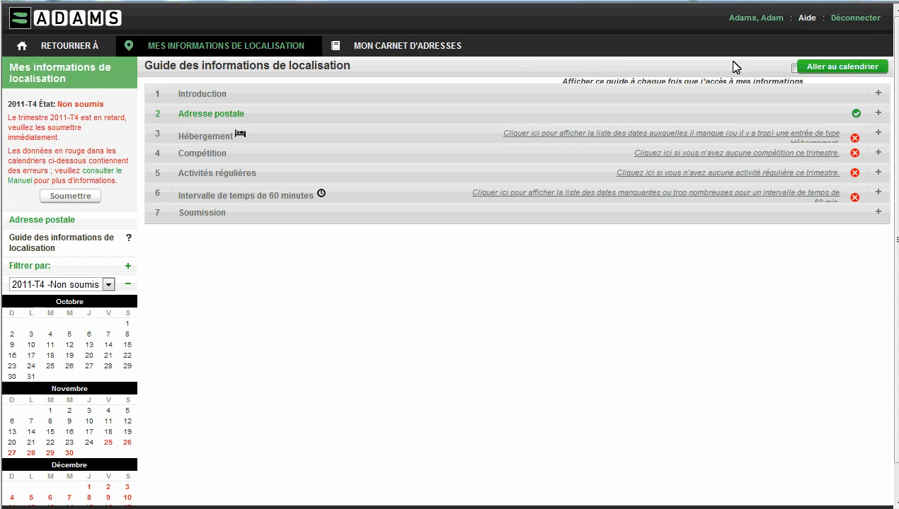
left_click(837, 118)
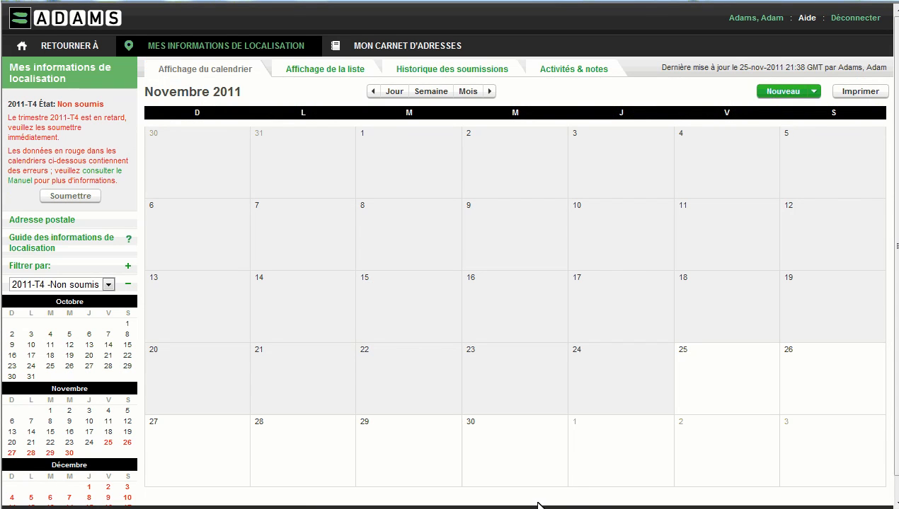
- Add a Residence entry from 25-Nov-2011 with category Overnight Accommodation, recurring for the whole quarter (Trimestre entier), and save it
left_click(724, 378)
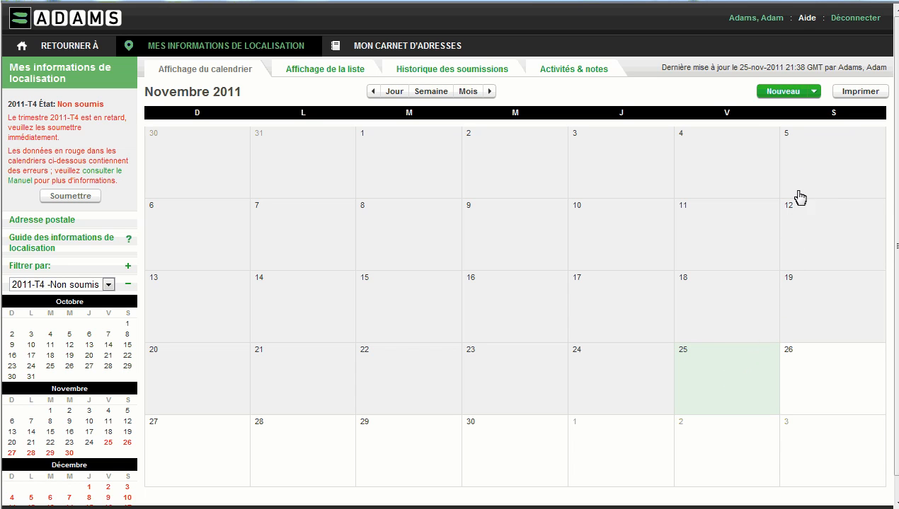
left_click(797, 95)
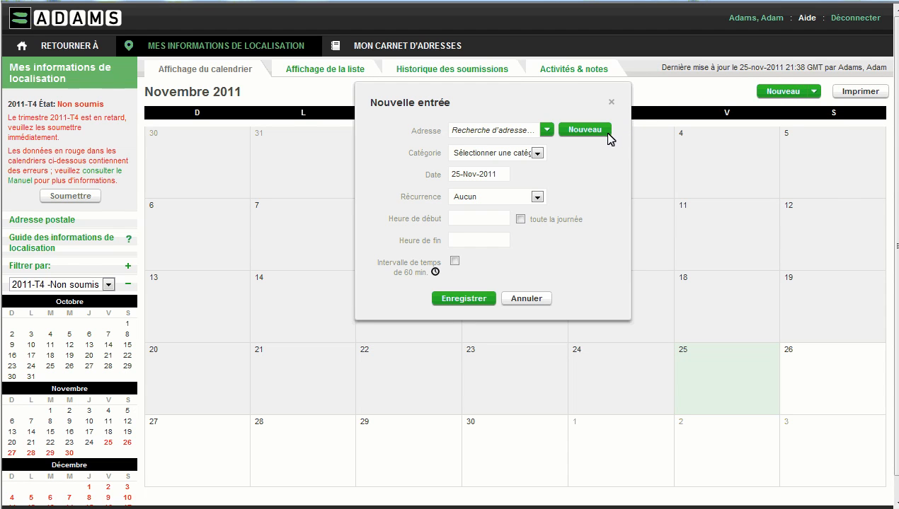
left_click(547, 130)
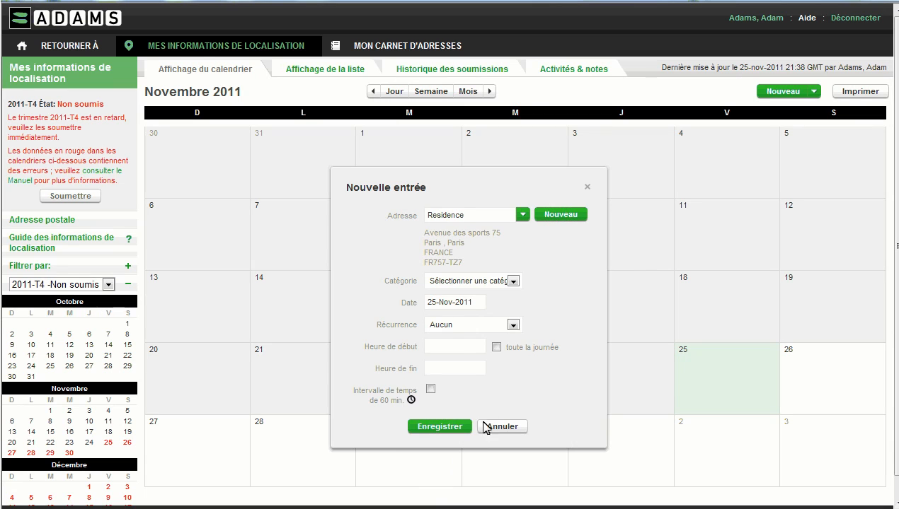
left_click(517, 281)
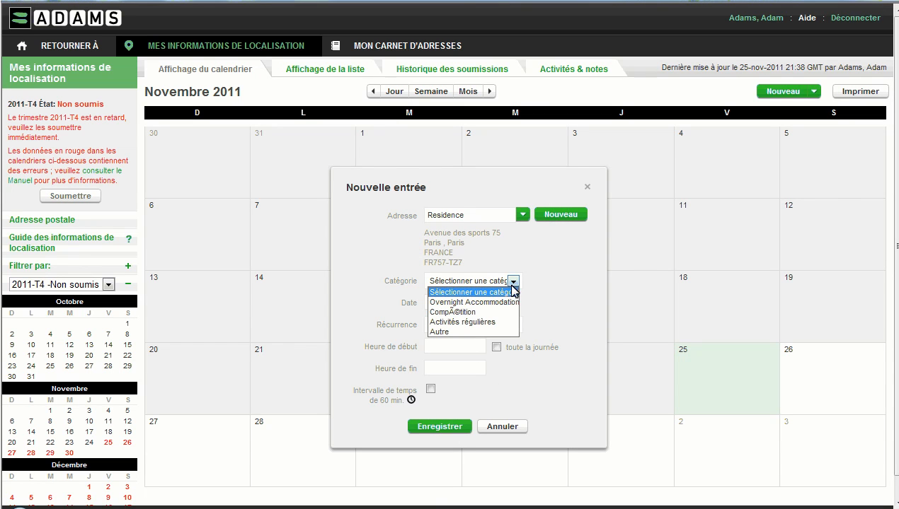
left_click(503, 303)
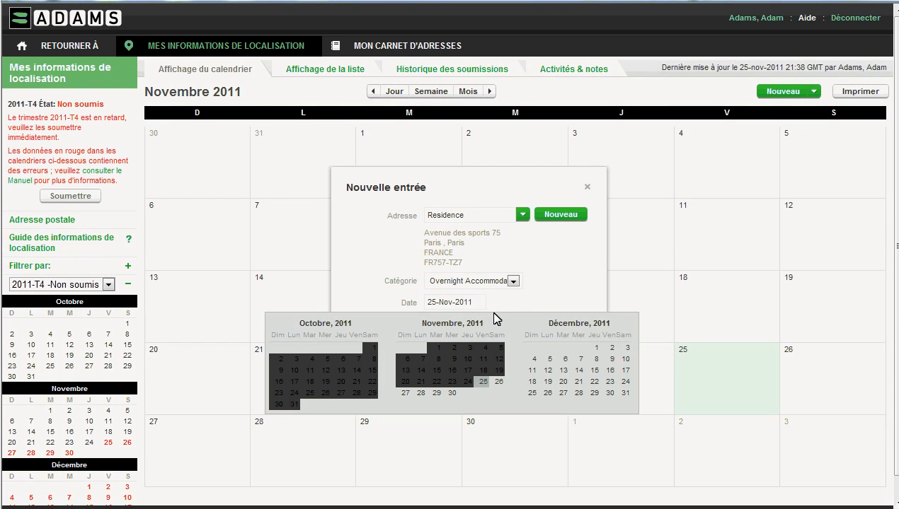
left_click(483, 383)
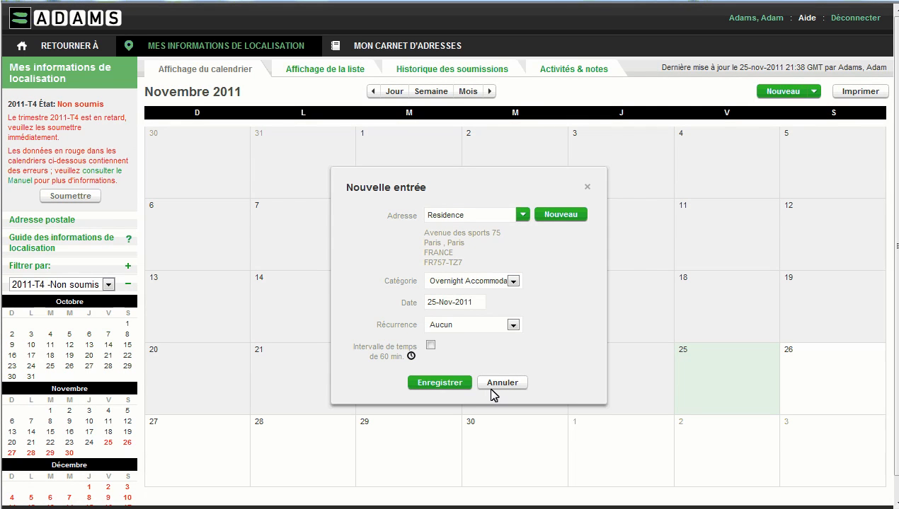
left_click(514, 329)
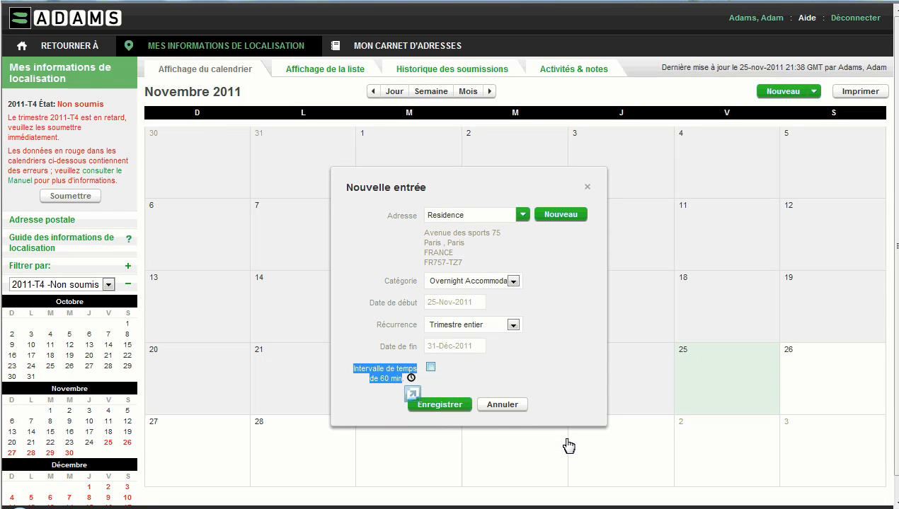
left_click(469, 414)
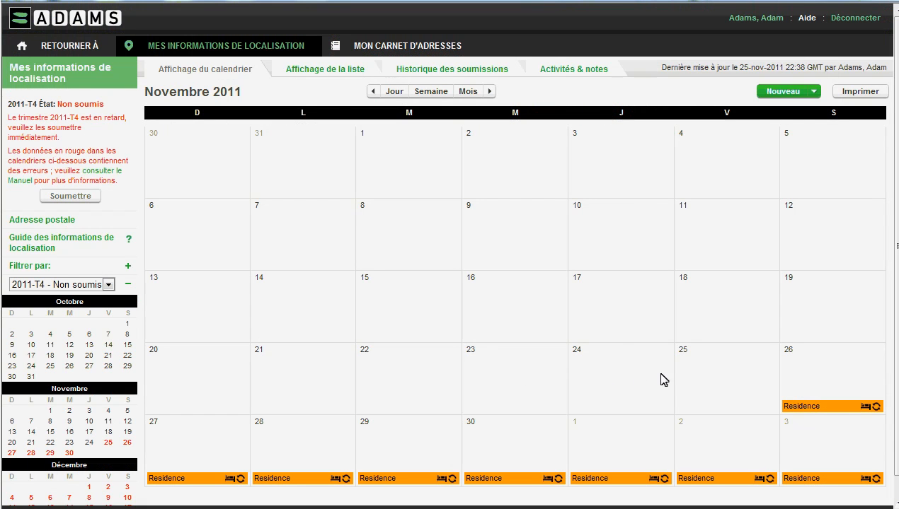
- Start a travel entry (Déplacement) on 25 November 2011 and accept the travel warning
left_click(711, 388)
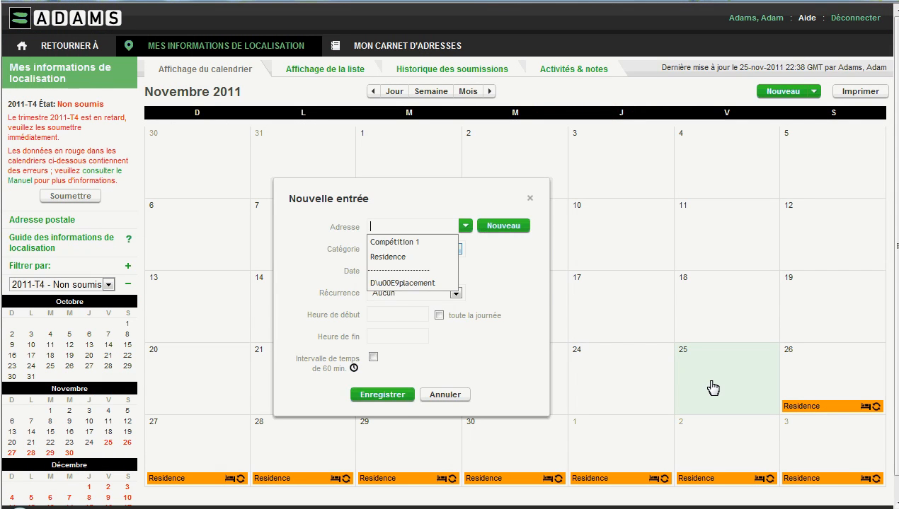
left_click(438, 283)
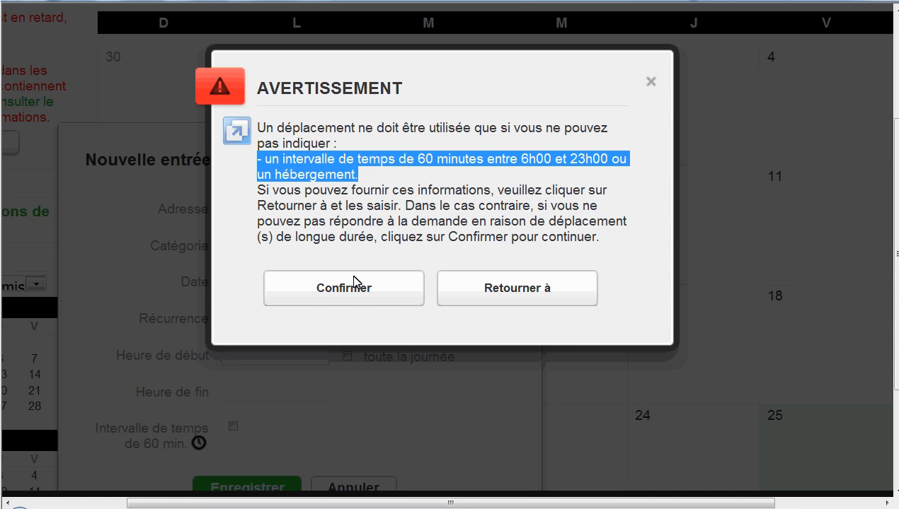
left_click(231, 177)
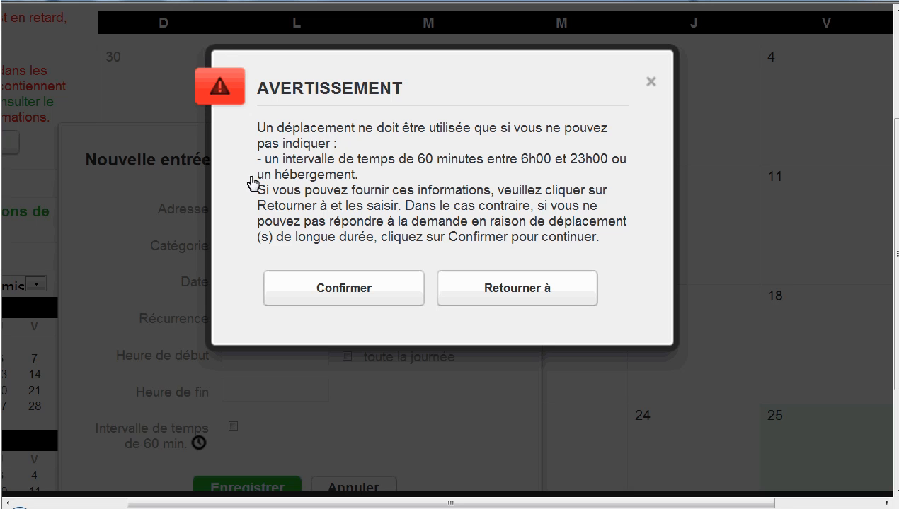
left_click(395, 291)
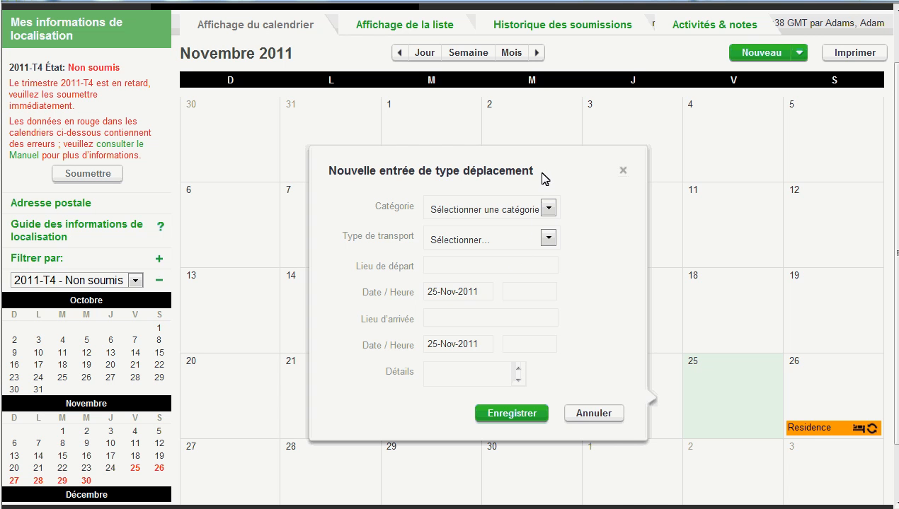
- Fill in and save the trip: Overnight Travel, Air, Compagnie aerienne, AF123, Montreal 25-Nov-2011 22:45 to Paris 26-Nov-2011 06:15
left_click(548, 208)
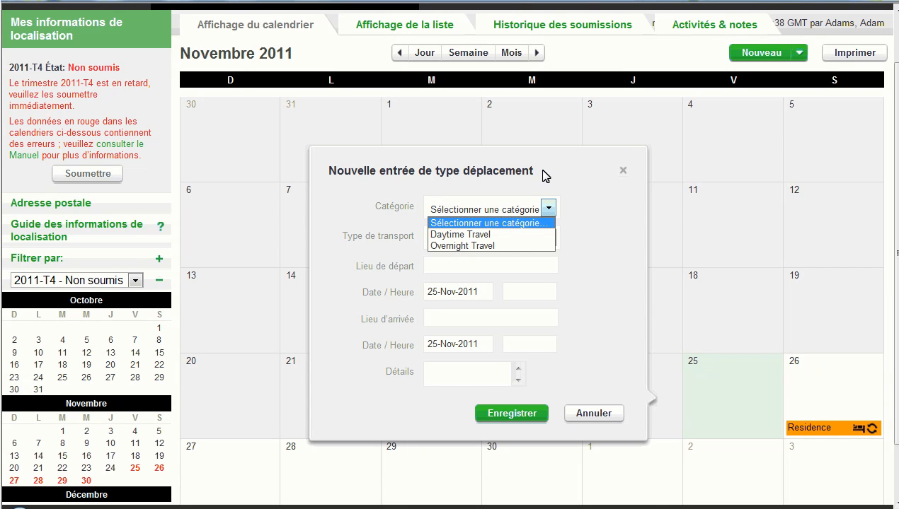
left_click(502, 248)
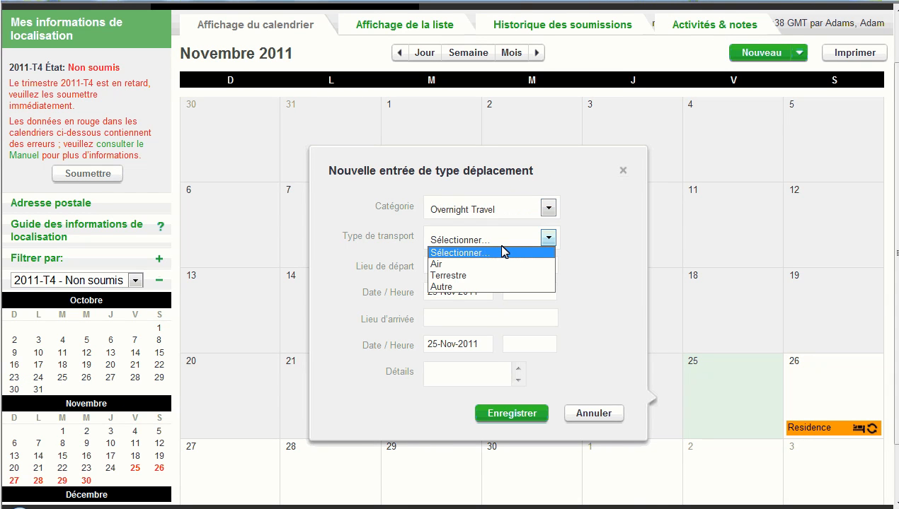
left_click(546, 265)
type("Compagni")
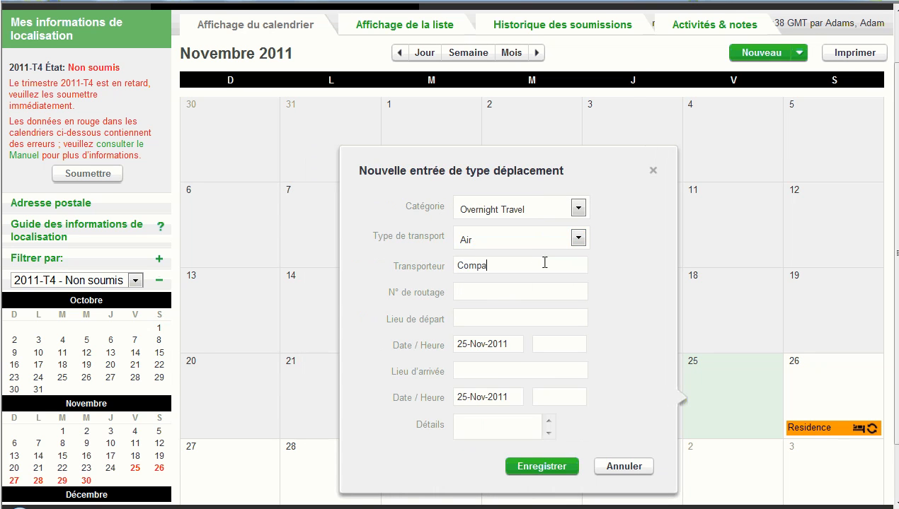
type("e aerienne")
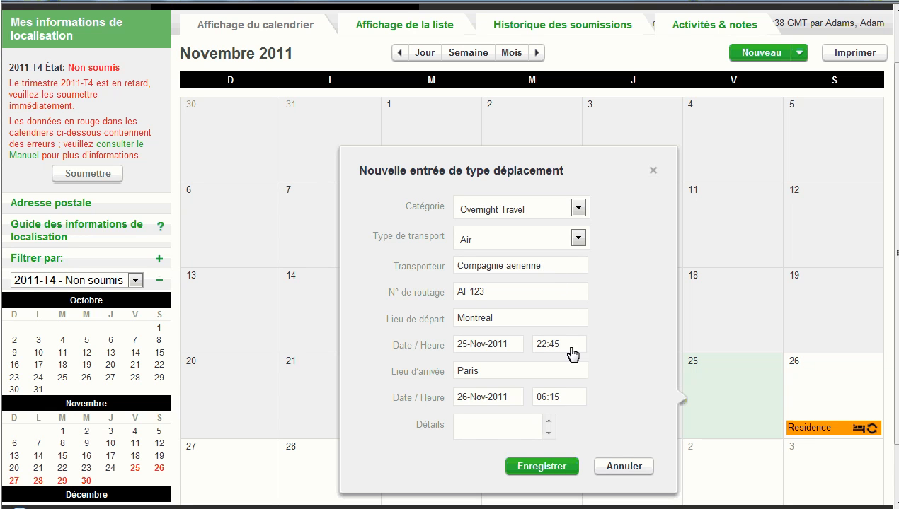
left_click(575, 470)
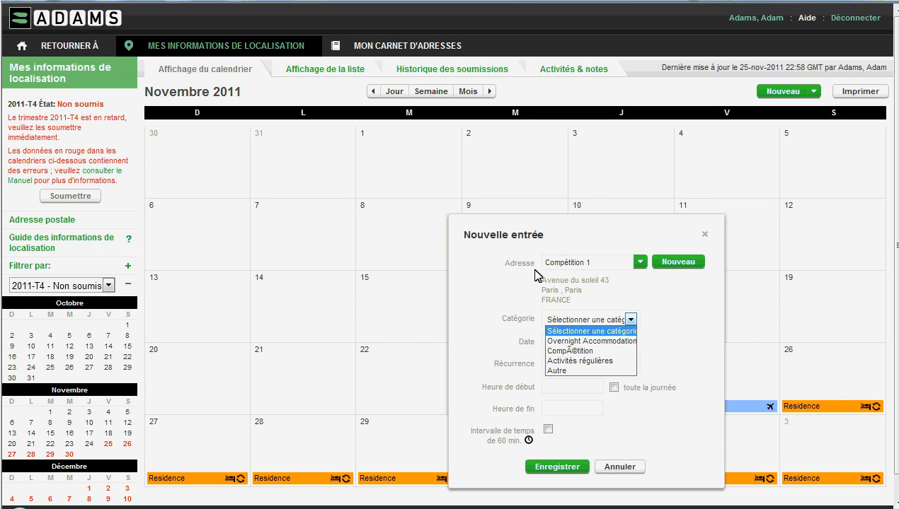
- Set the Compétition 1 entry to category Compétition, recurring on five specific dates (Dates spécifiques), and save it
left_click(604, 351)
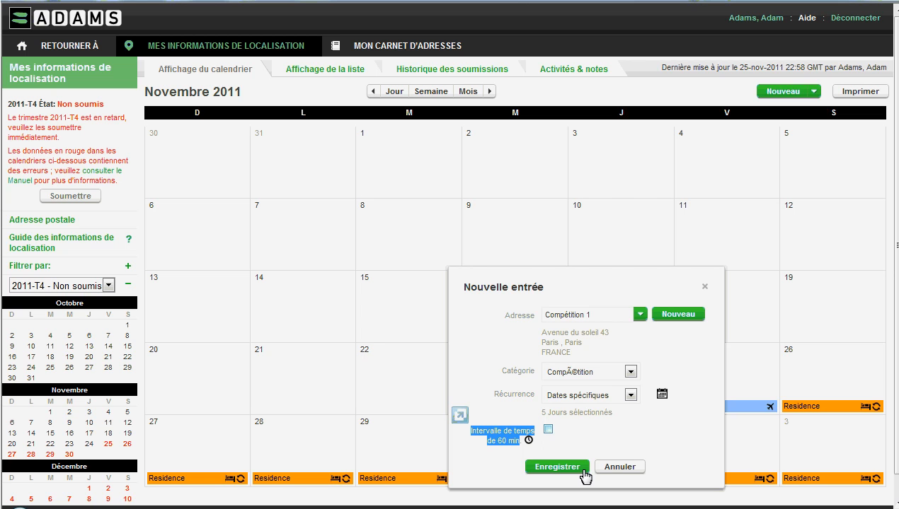
left_click(556, 467)
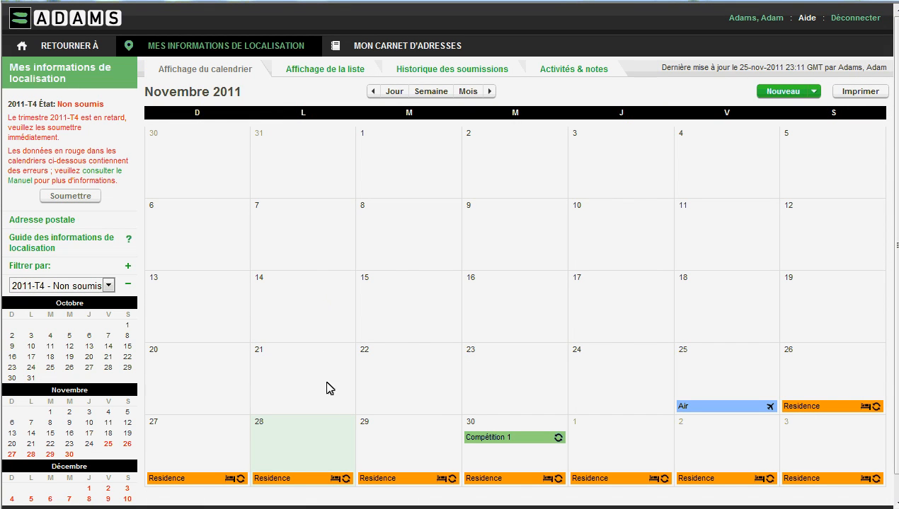
- Start a new calendar entry for the Entraînement 1 address with category Activités régulières
left_click(328, 428)
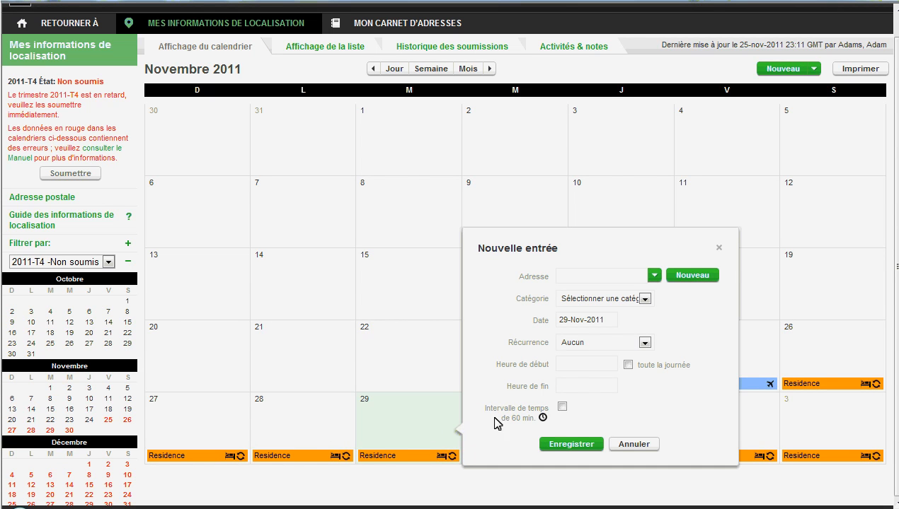
left_click(694, 277)
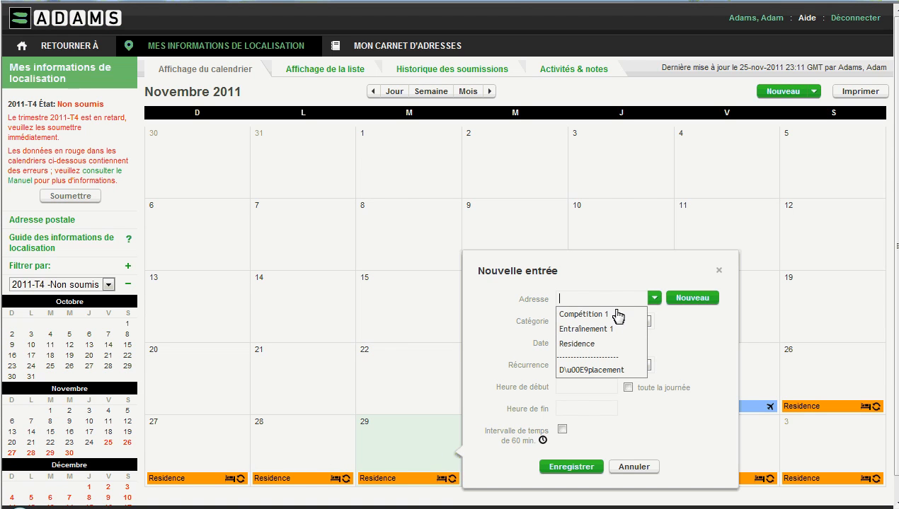
left_click(607, 330)
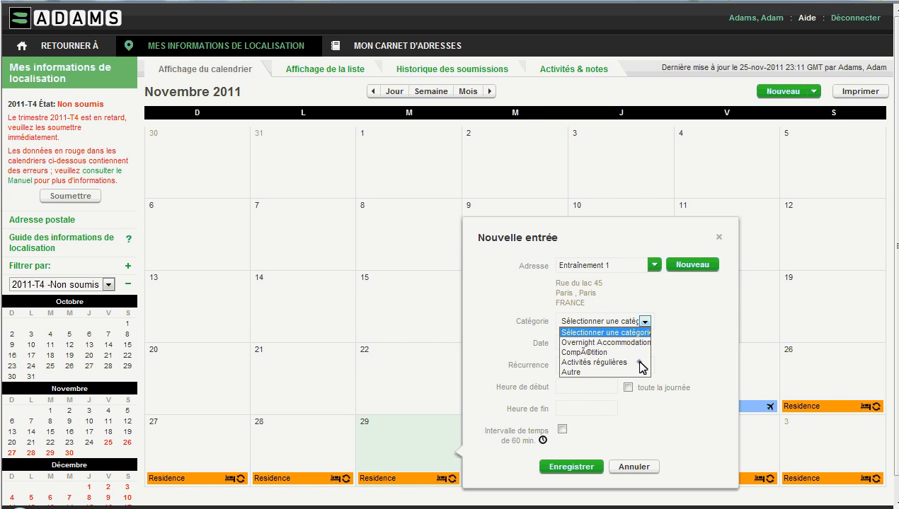
left_click(642, 365)
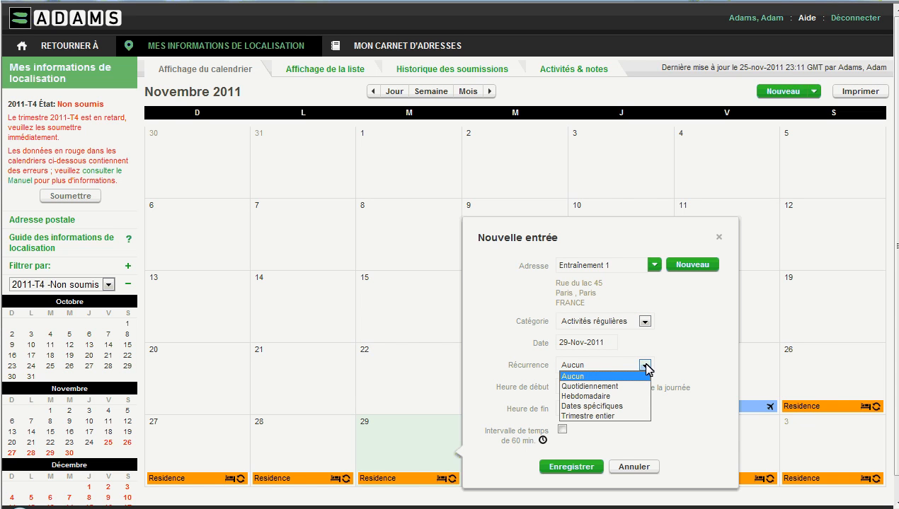
- Make the training entry weekly (Hebdomadaire) on Wednesdays and Fridays, 25-Nov-2011 to 09-Déc-2011, from 09:00 to 11:30, and save it
key("Down")
key("Down")
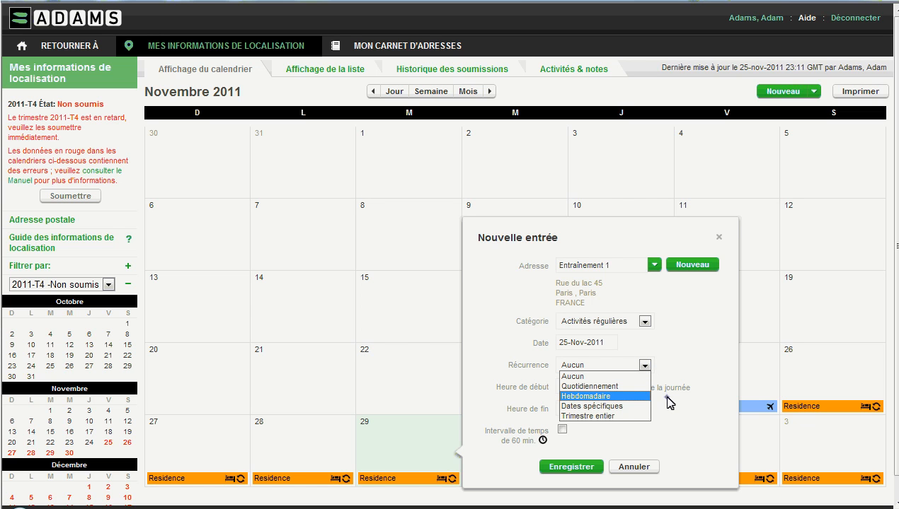
key("Return")
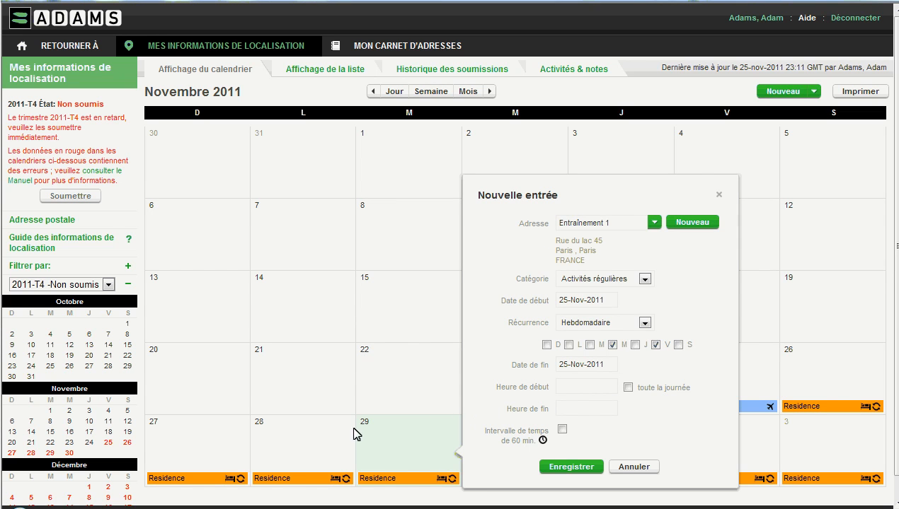
type("11:")
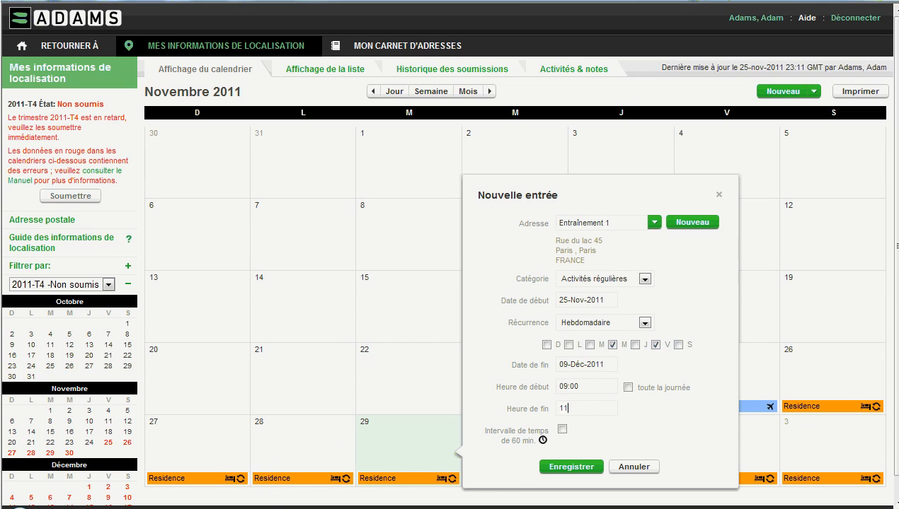
type("30")
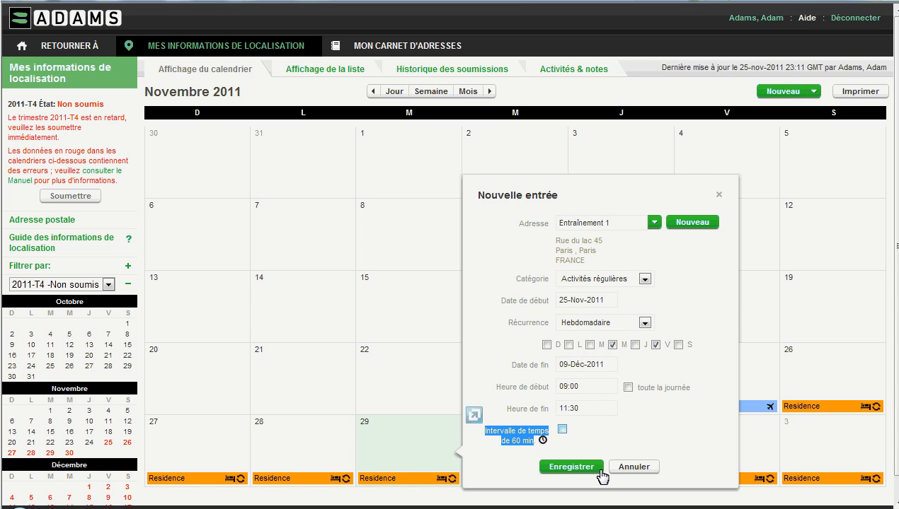
left_click(570, 467)
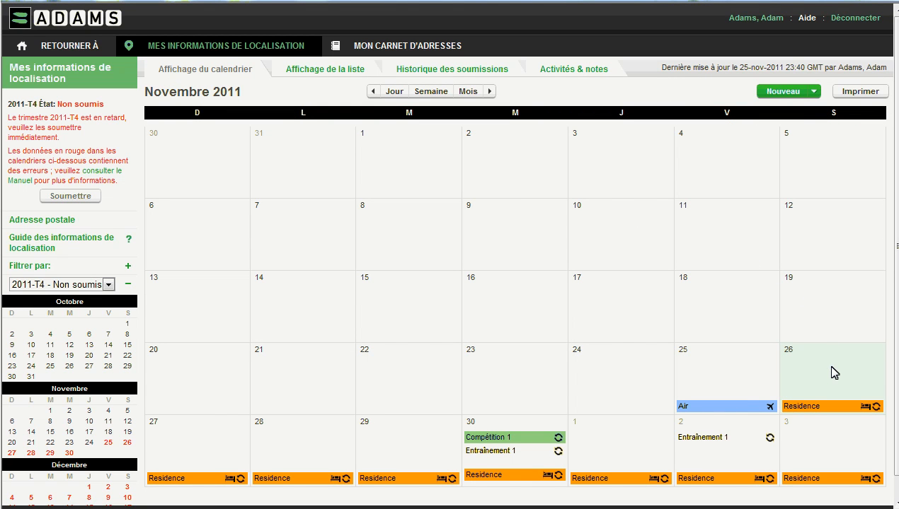
- Create another Residence entry from the 26 November cell with category Autre, recurring for the whole quarter (Trimestre entier)
left_click(808, 373)
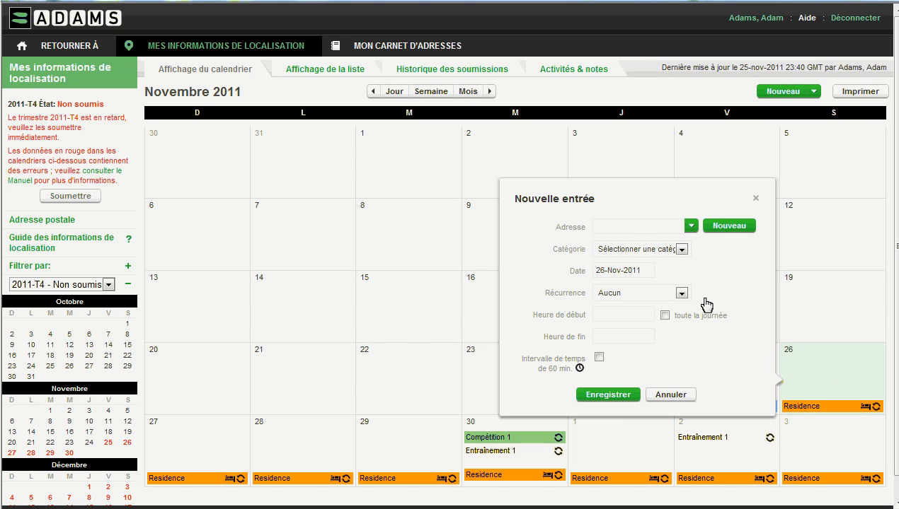
left_click(691, 228)
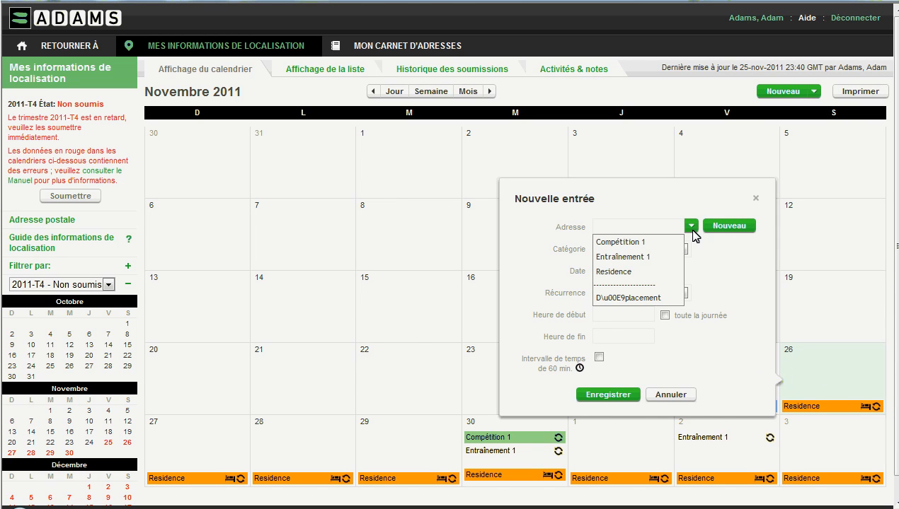
left_click(643, 273)
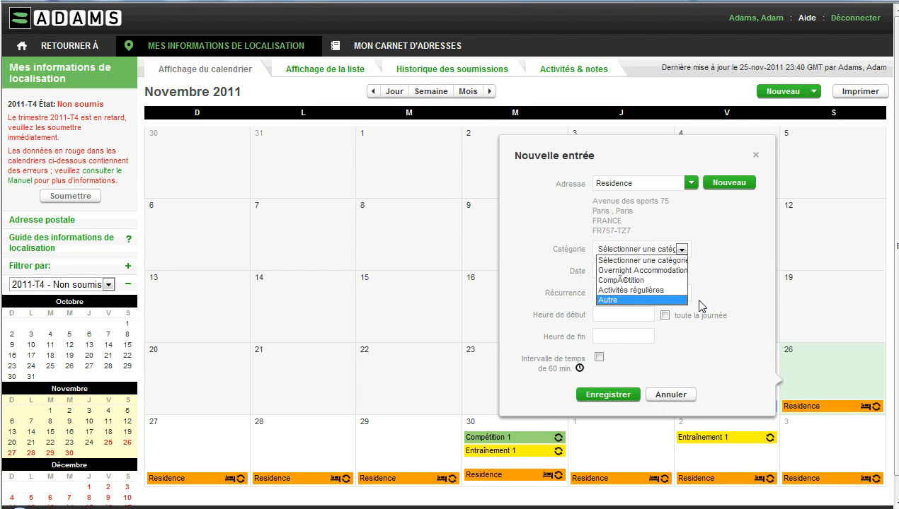
left_click(672, 300)
left_click(681, 293)
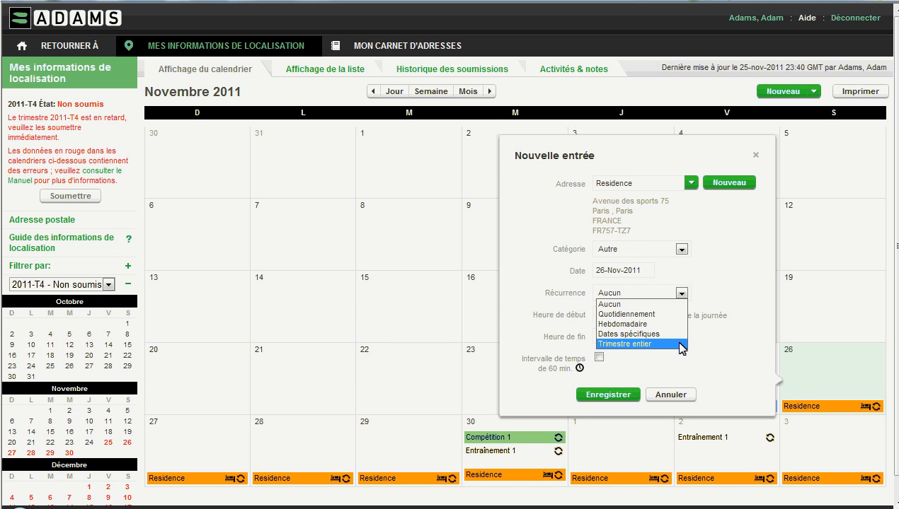
left_click(679, 344)
- Set the Residence entry's hours to 06:00–08:30, enable the 60-minute time slot starting at 06:00, and save it
type("6:00")
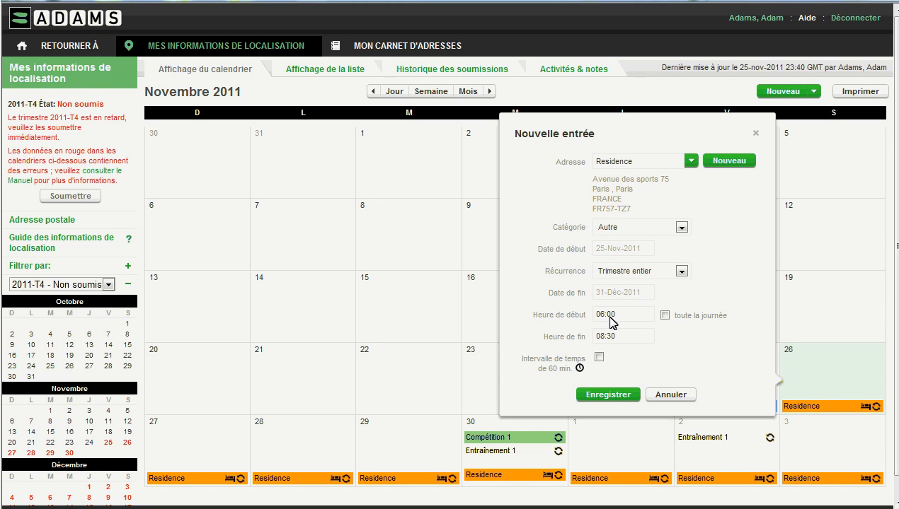
left_click(600, 358)
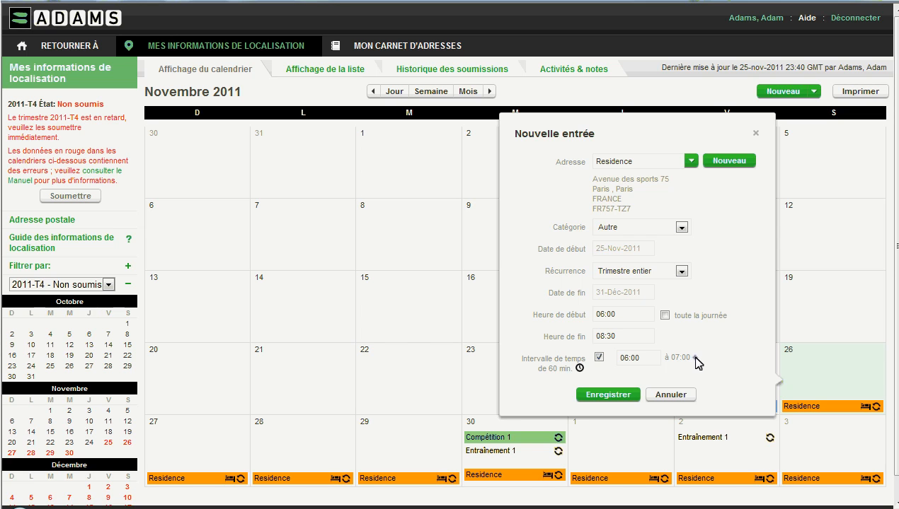
left_click(637, 403)
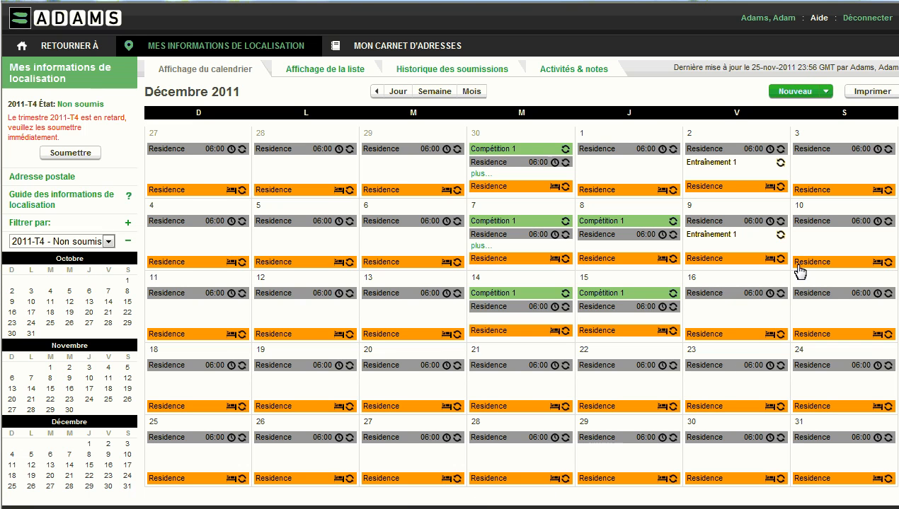
- Attach the document Entrainement.docx to 01-Déc-2011 with the label Entrainement 1, save it and open the attachment from the calendar
left_click(826, 92)
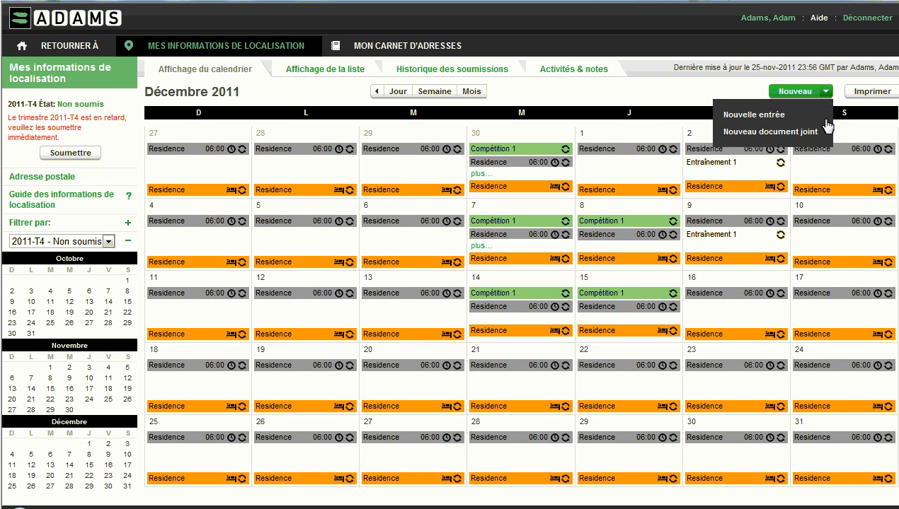
left_click(822, 132)
type("aineme")
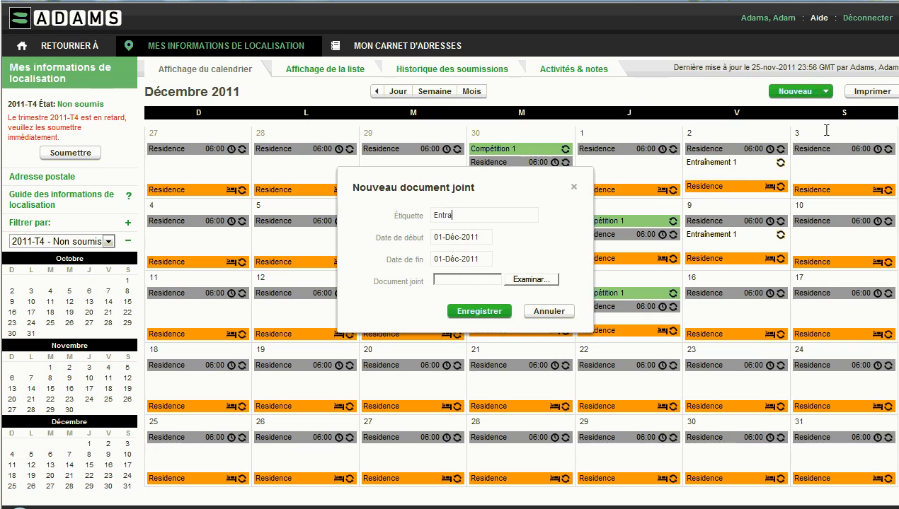
type("nt 1")
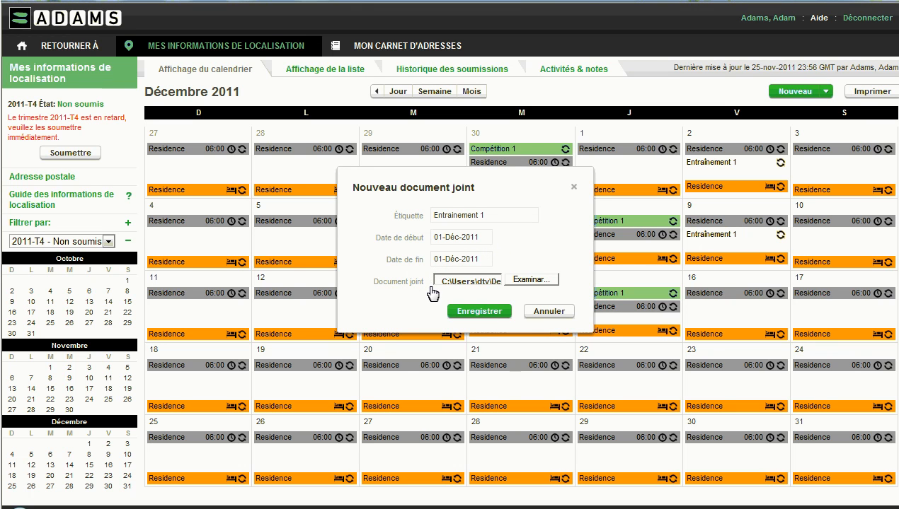
left_click(502, 314)
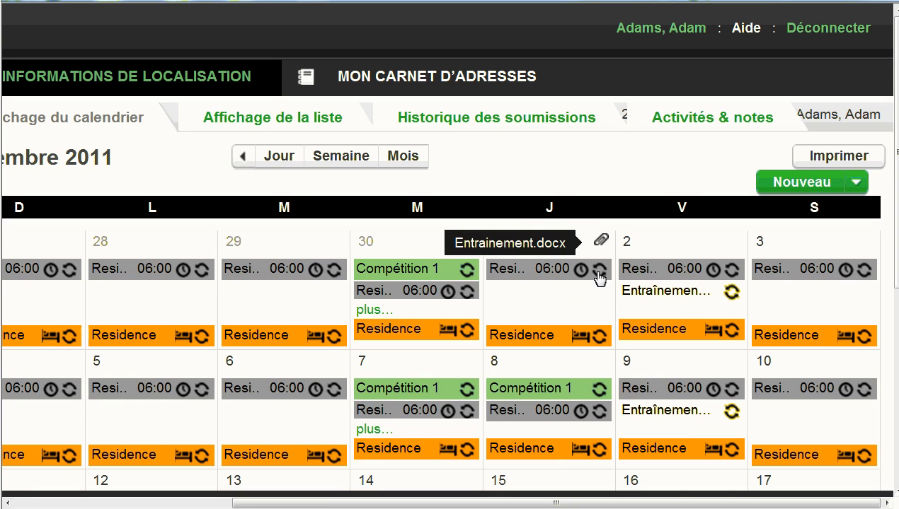
left_click(602, 242)
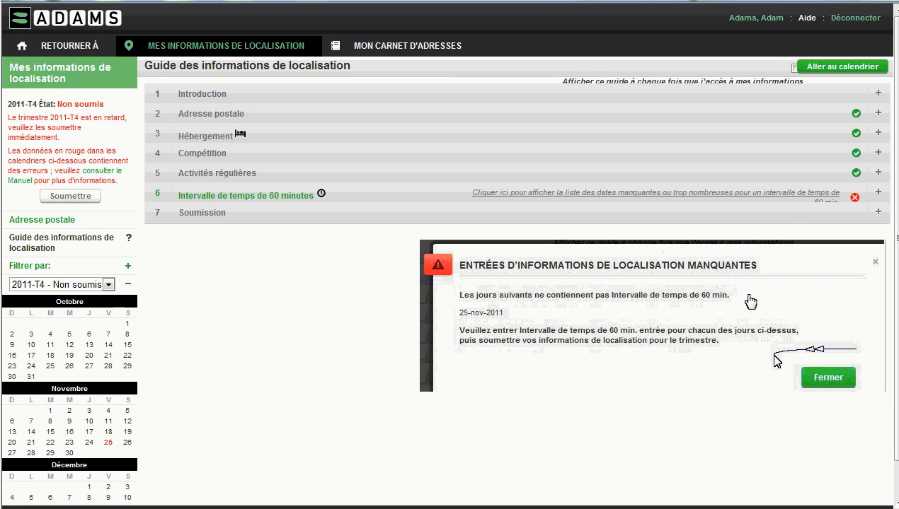
- Check the list of dates with a missing 60-minute time slot and submit the 2011-T4 whereabouts
left_click(785, 201)
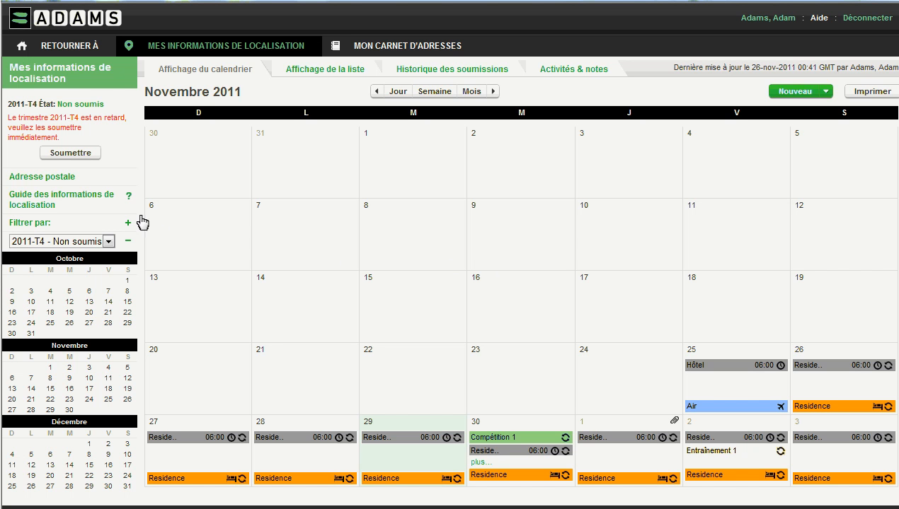
left_click(96, 155)
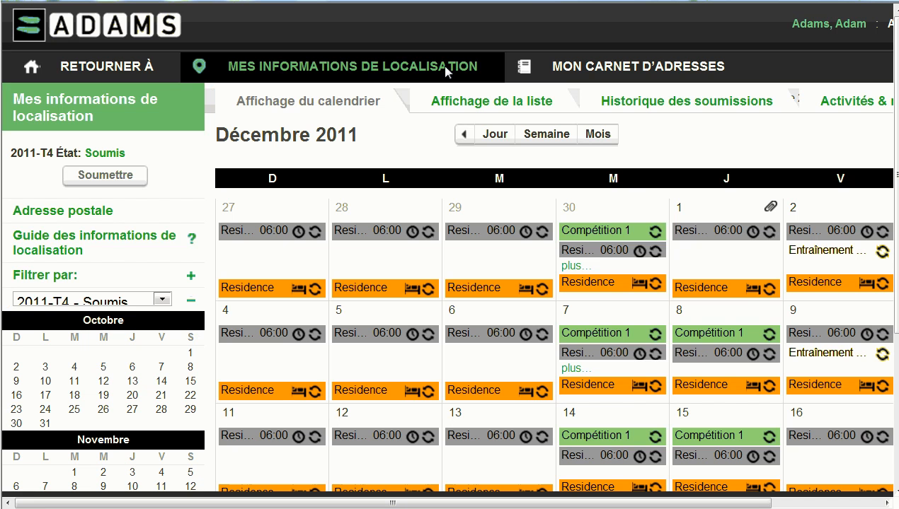
- Change the 30 November Compétition 1 entry to 29-Nov-2011 with no recurrence (Aucun), save it and resubmit the quarter
left_click(613, 213)
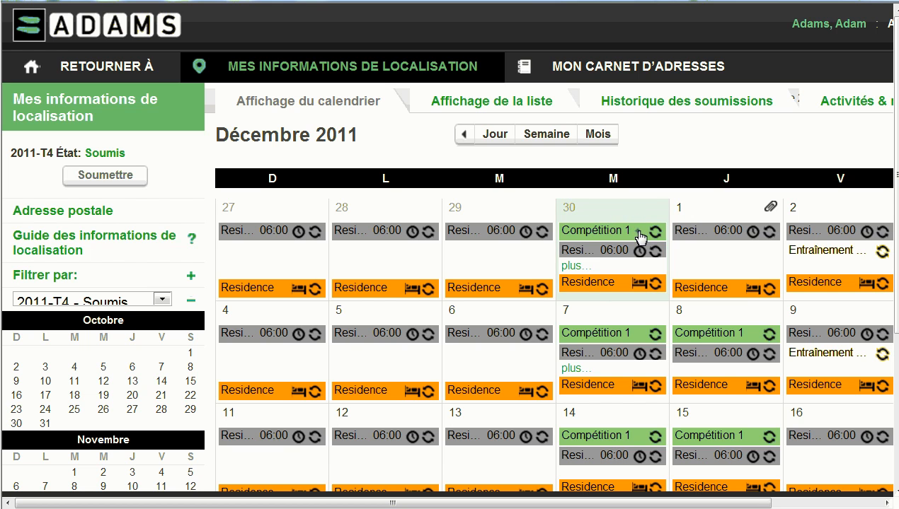
left_click(640, 237)
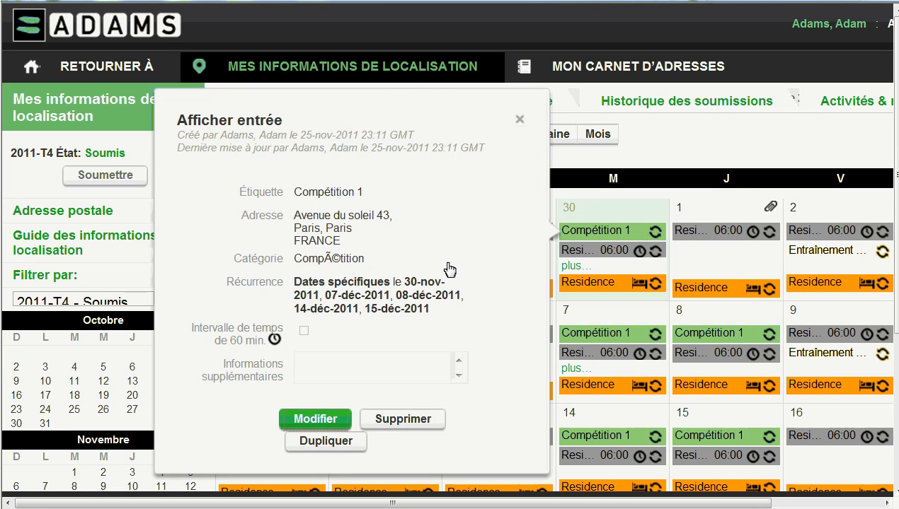
left_click(349, 423)
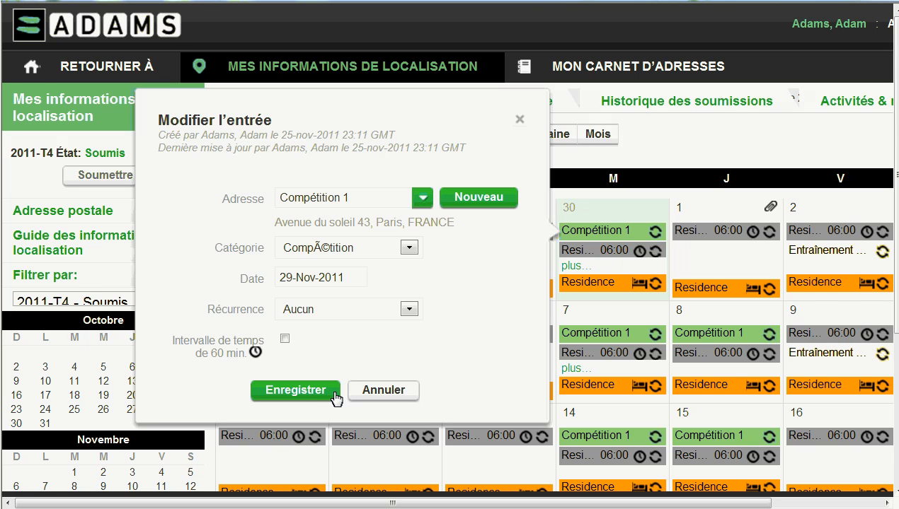
left_click(337, 395)
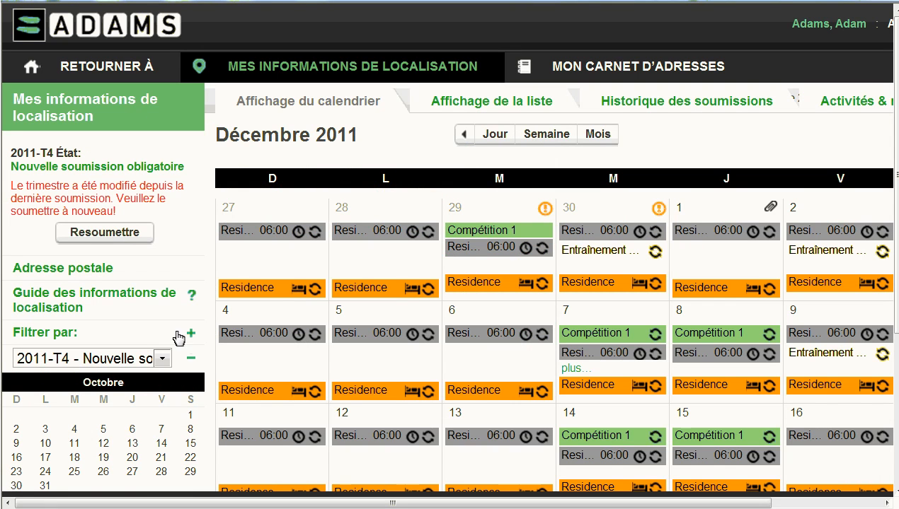
left_click(150, 235)
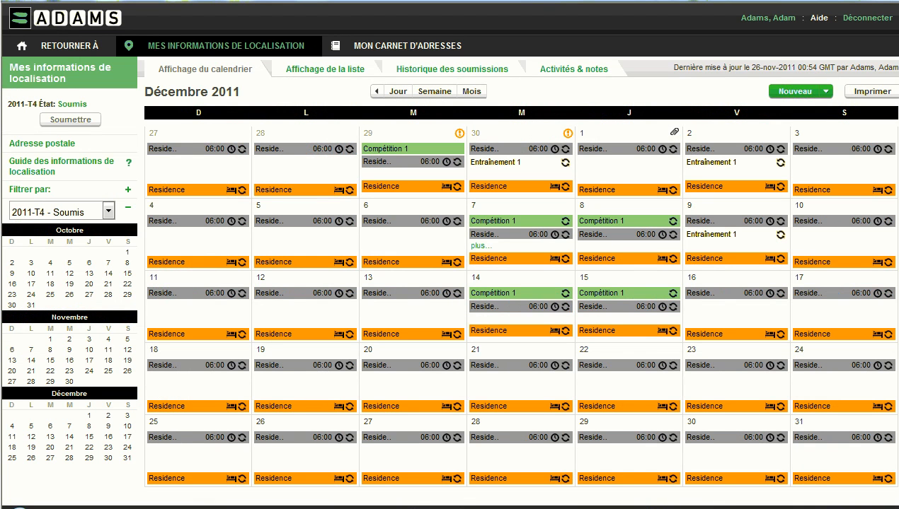